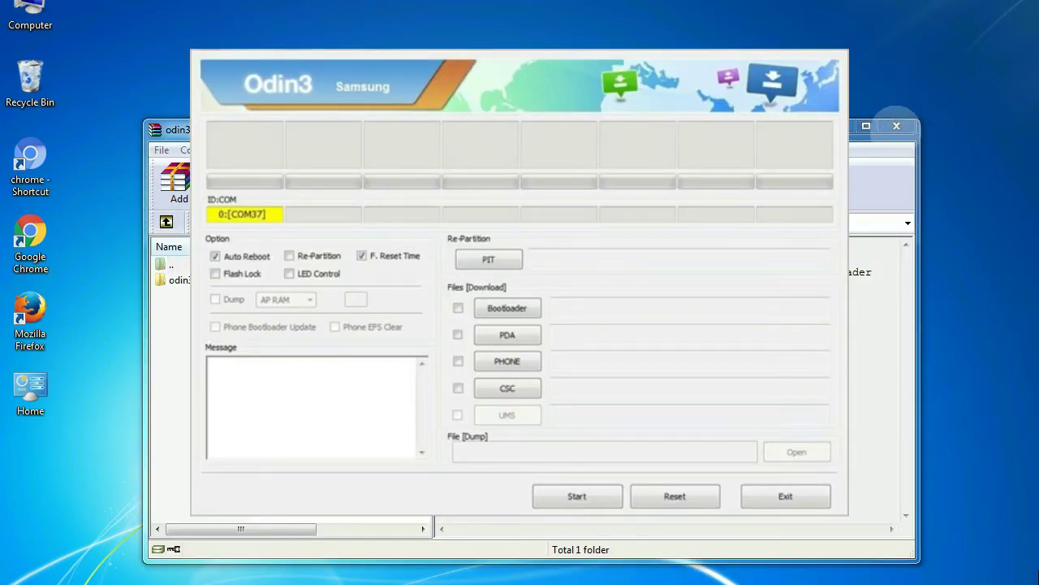
Close WinRAR and flash the PDA firmware in Odin3 until it reports a green PASS!
left_click(893, 123)
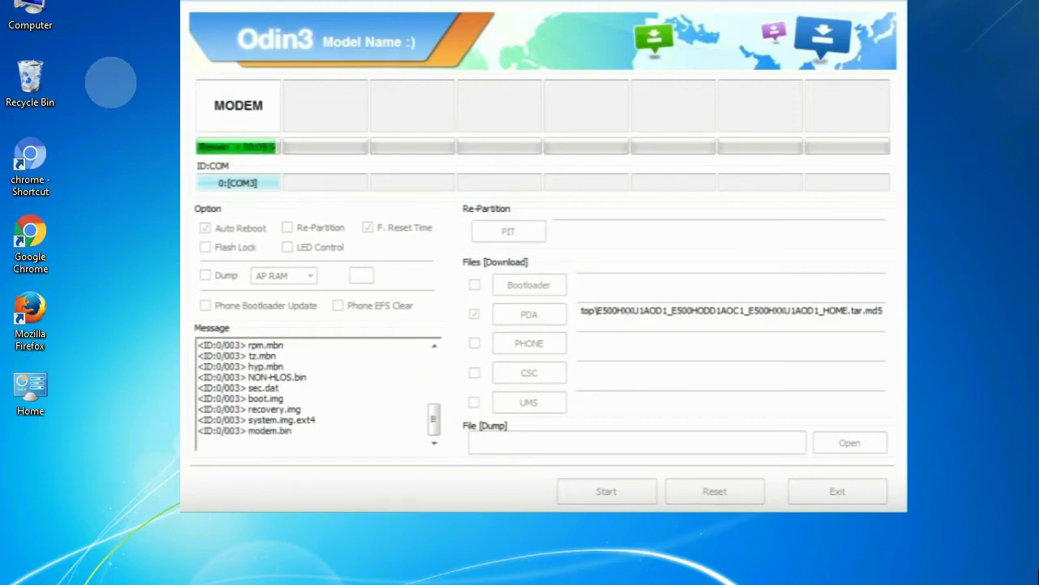
left_click(33, 78)
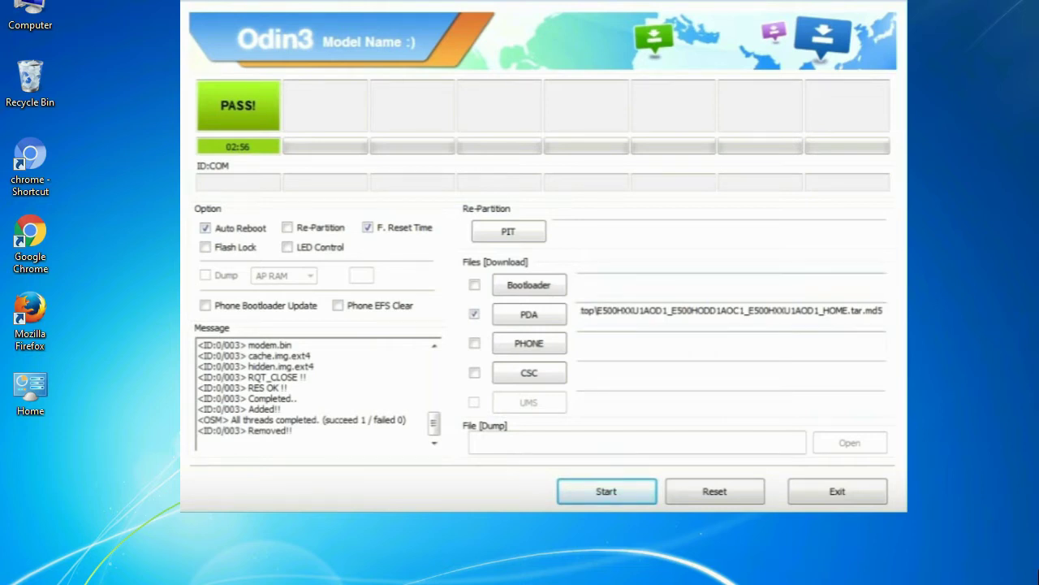
Close Odin3 with Alt+F4 after the successful flash, returning to the desktop.
key("alt+F4")
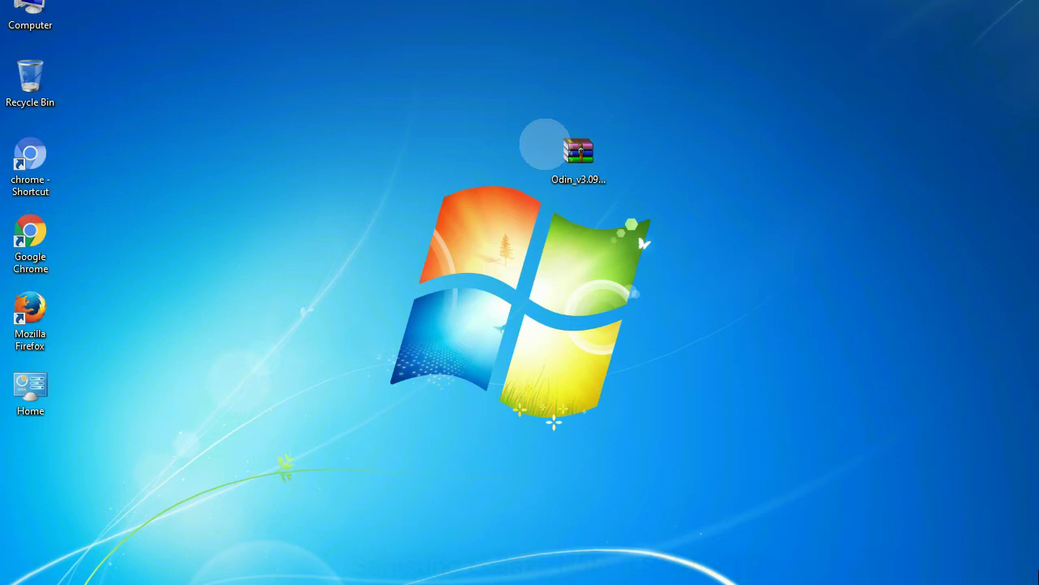
Extract the Odin_v3.09 archive onto the desktop.
left_click(573, 146)
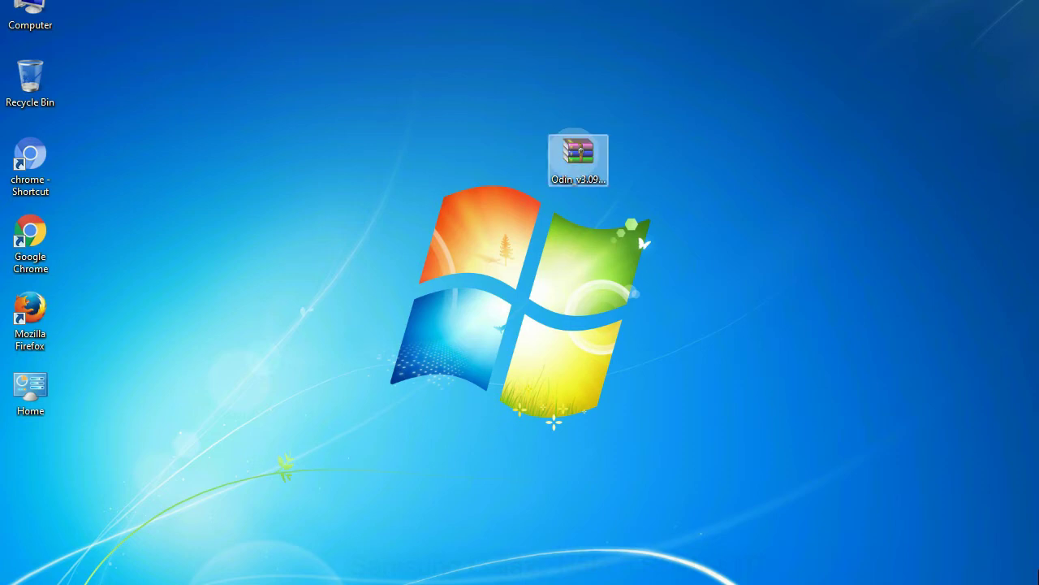
right_click(573, 153)
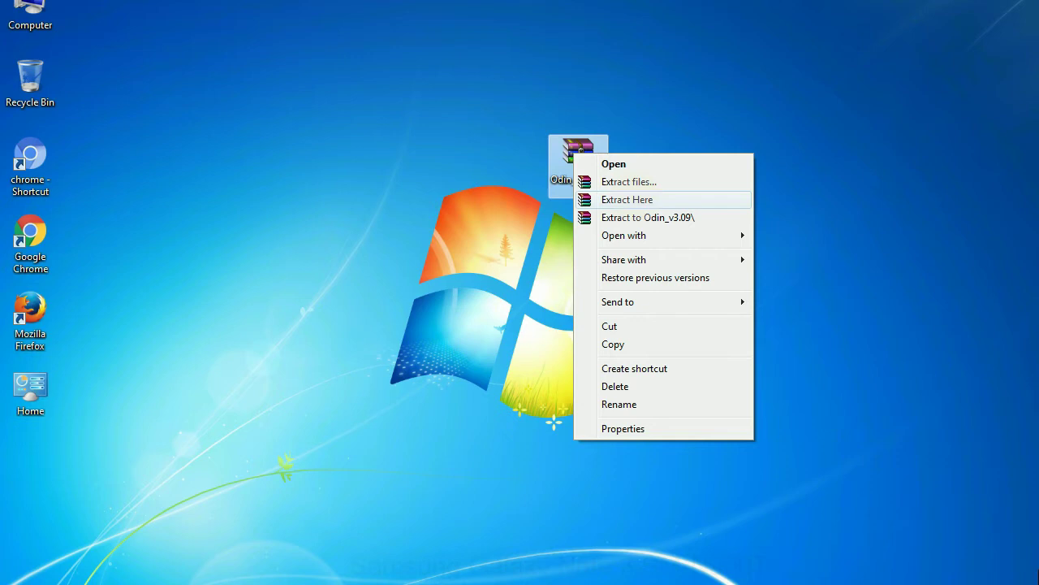
left_click(627, 200)
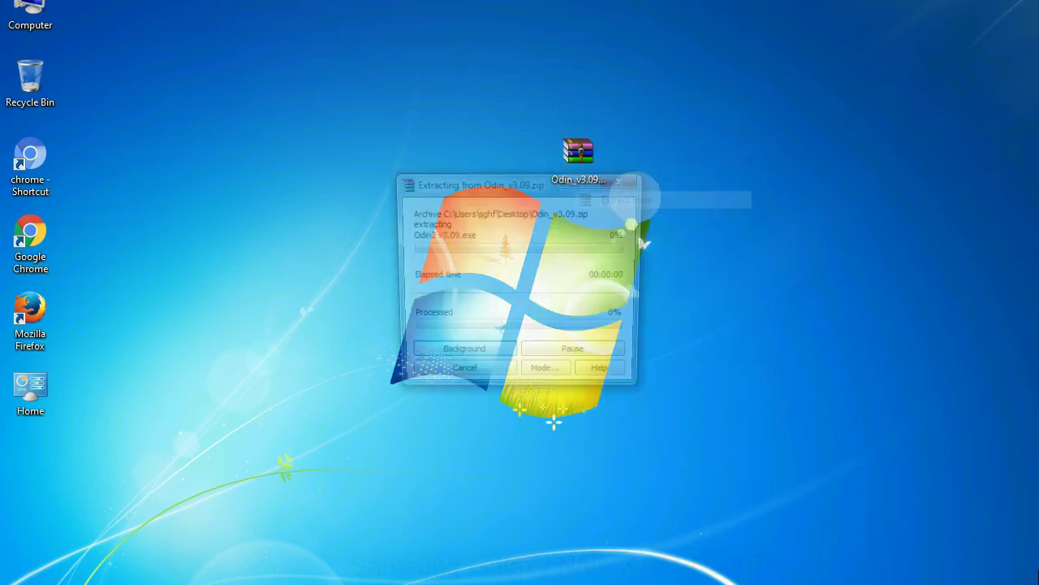
Run Odin3 v3.09 as administrator from the extracted Odin_v3.09 folder.
double_click(443, 160)
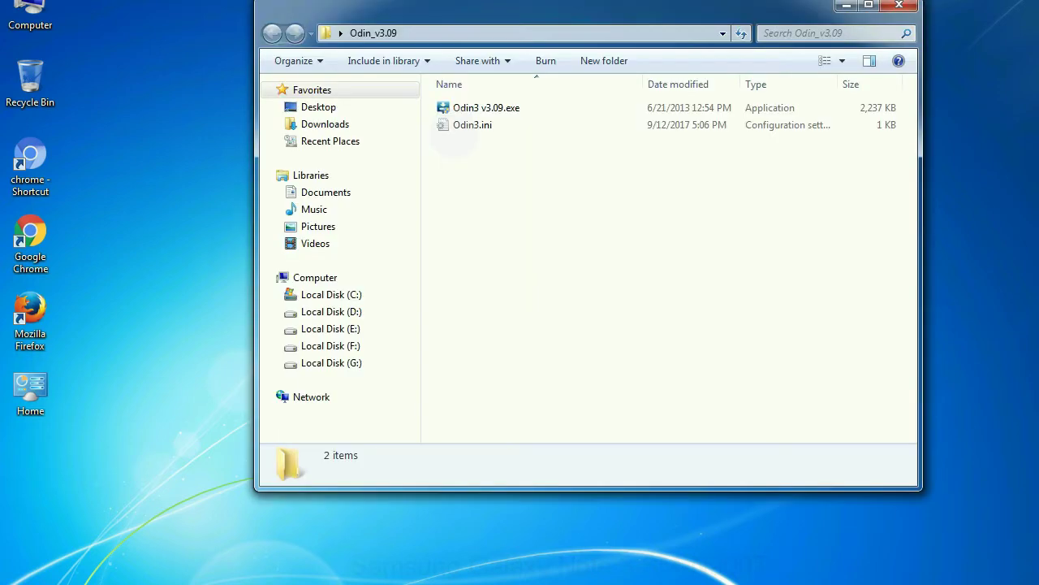
right_click(471, 109)
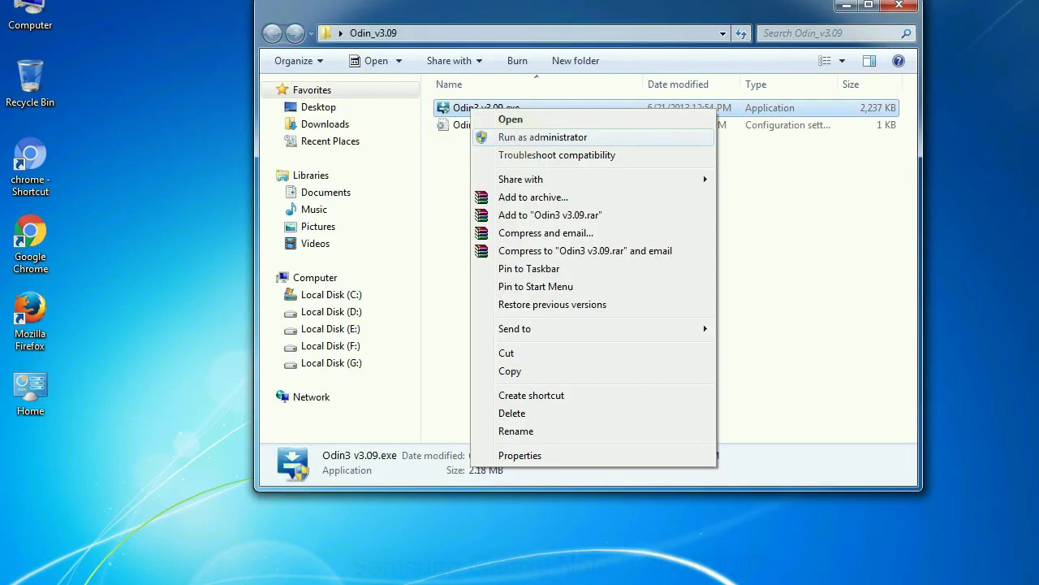
left_click(542, 136)
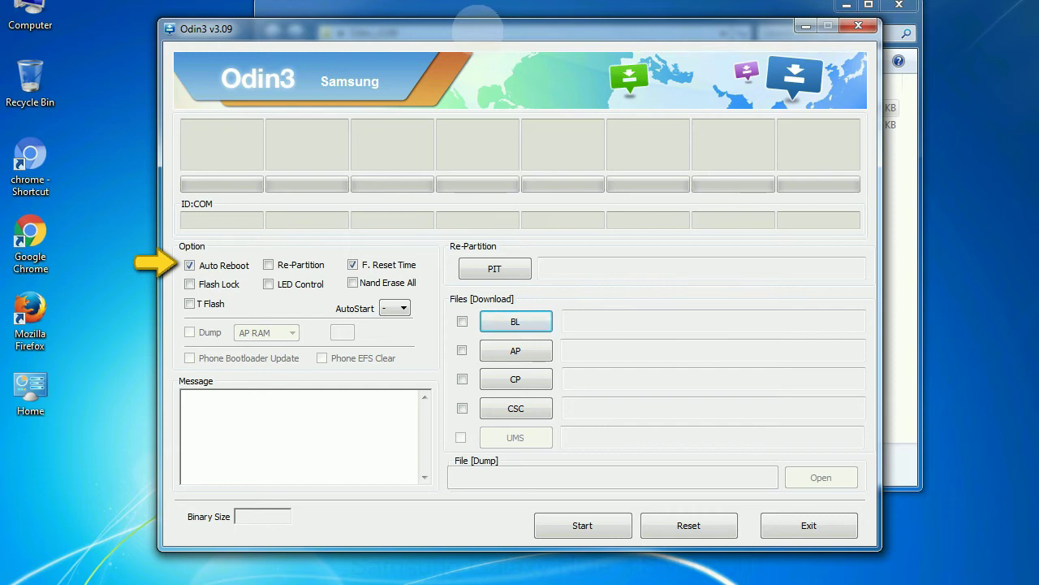
Move the Odin3 window up and to the right, keeping Auto Reboot and F. Reset Time ticked.
left_click_drag(479, 29, 519, 5)
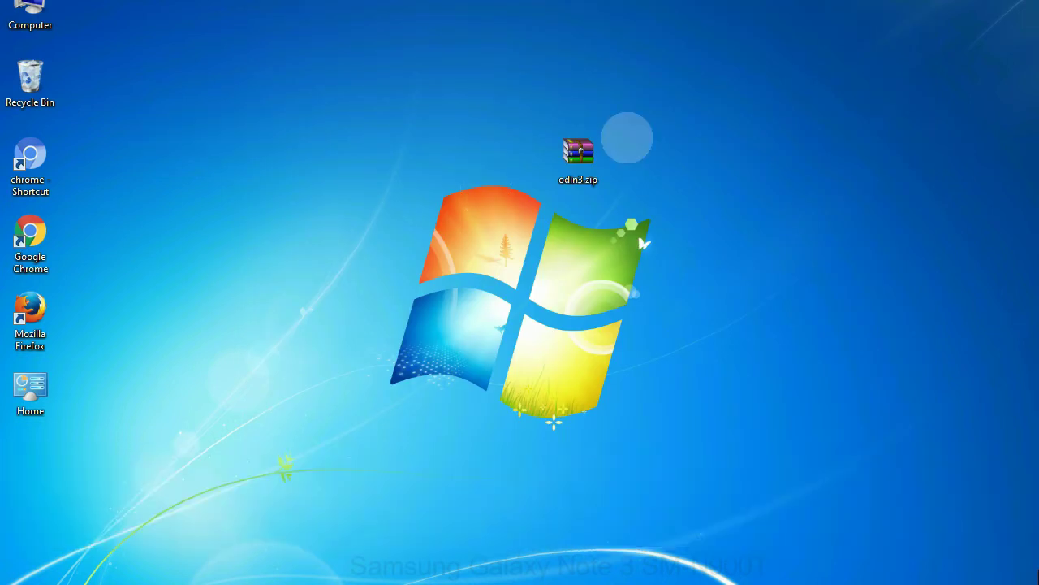
left_click(569, 150)
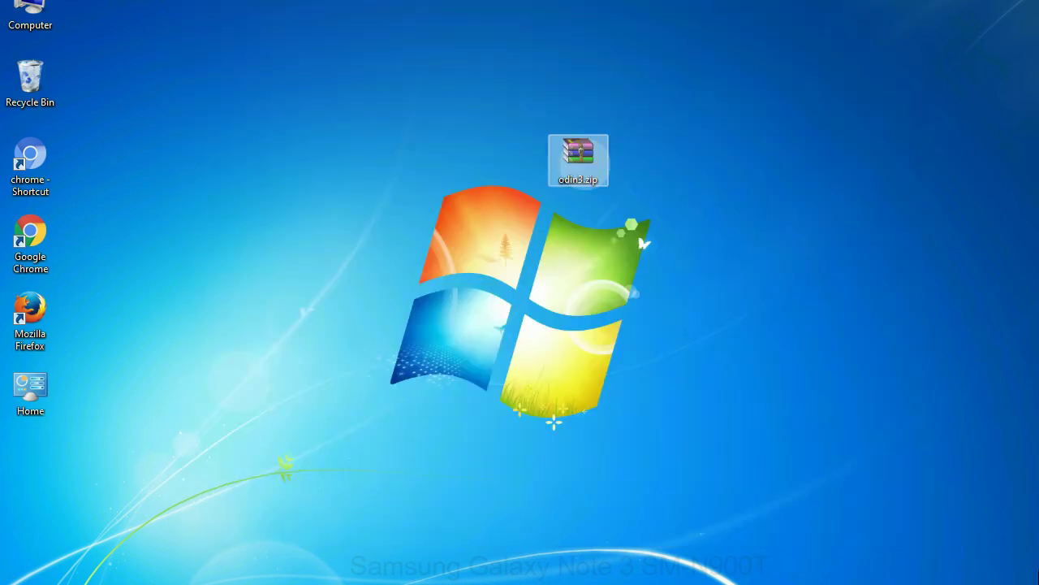
left_click(650, 152)
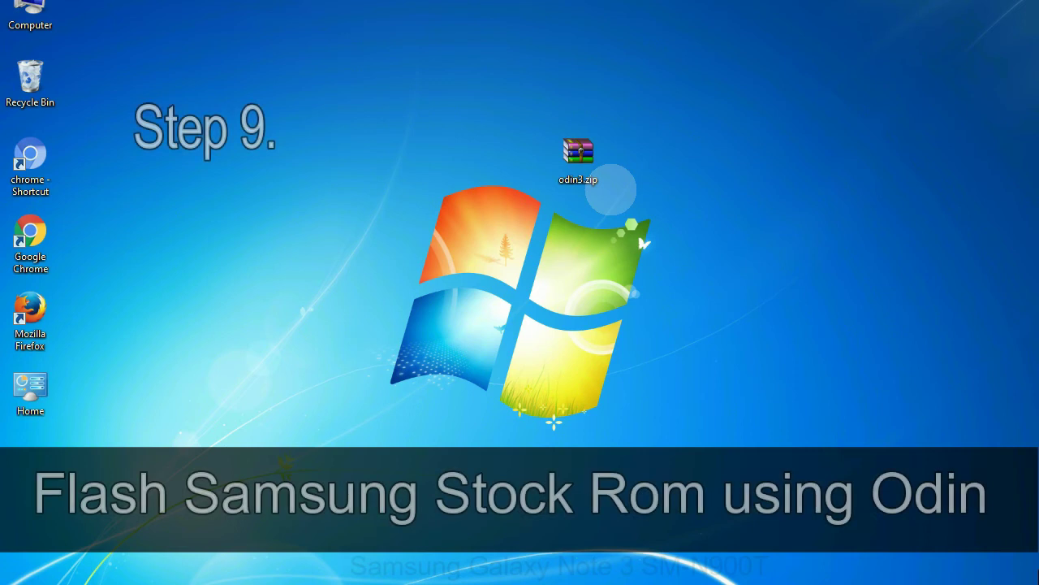
left_click(606, 159)
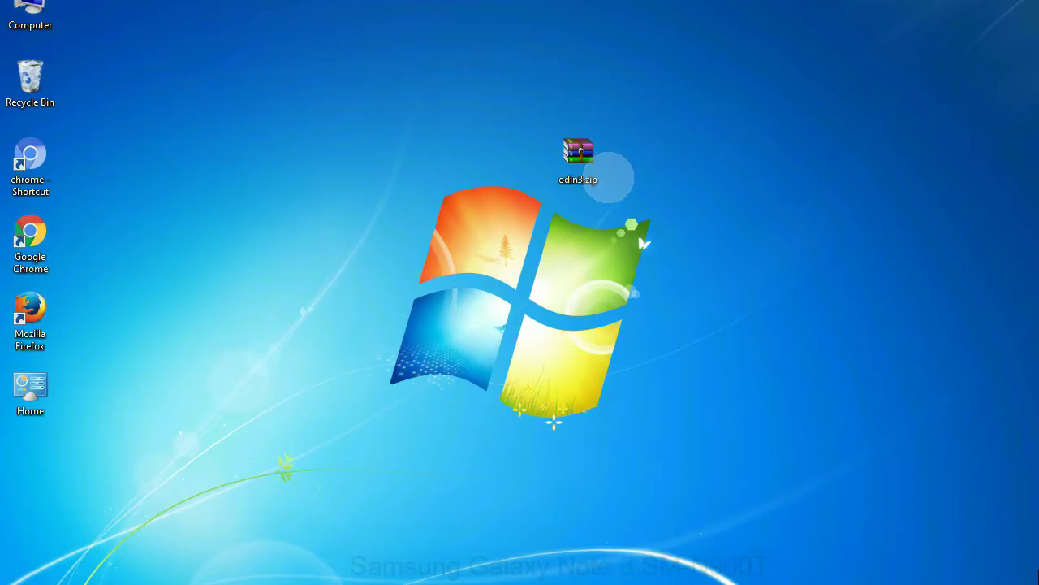
left_click(599, 163)
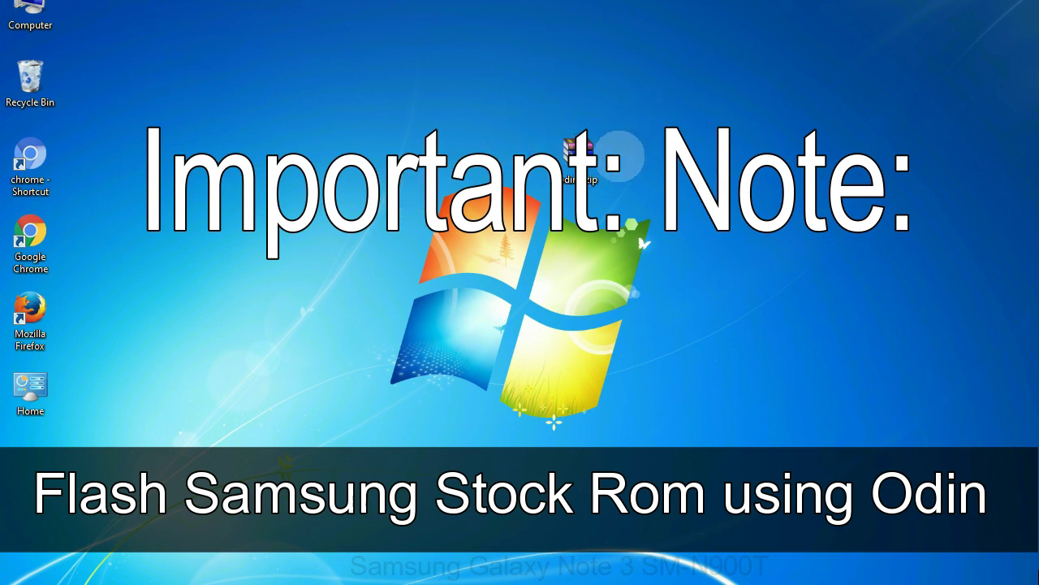
Select the odin3.zip archive on the desktop.
left_click(608, 157)
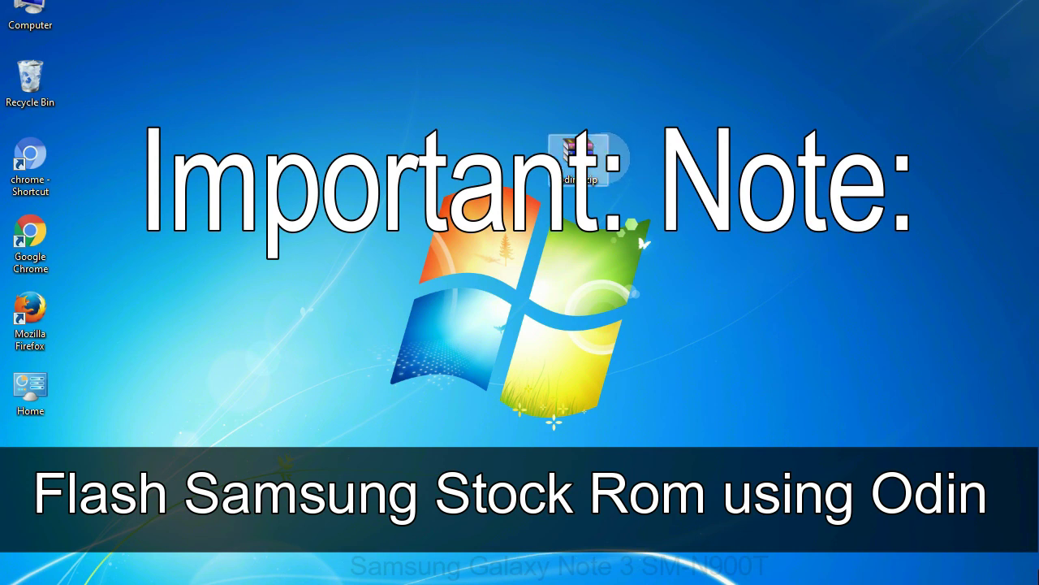